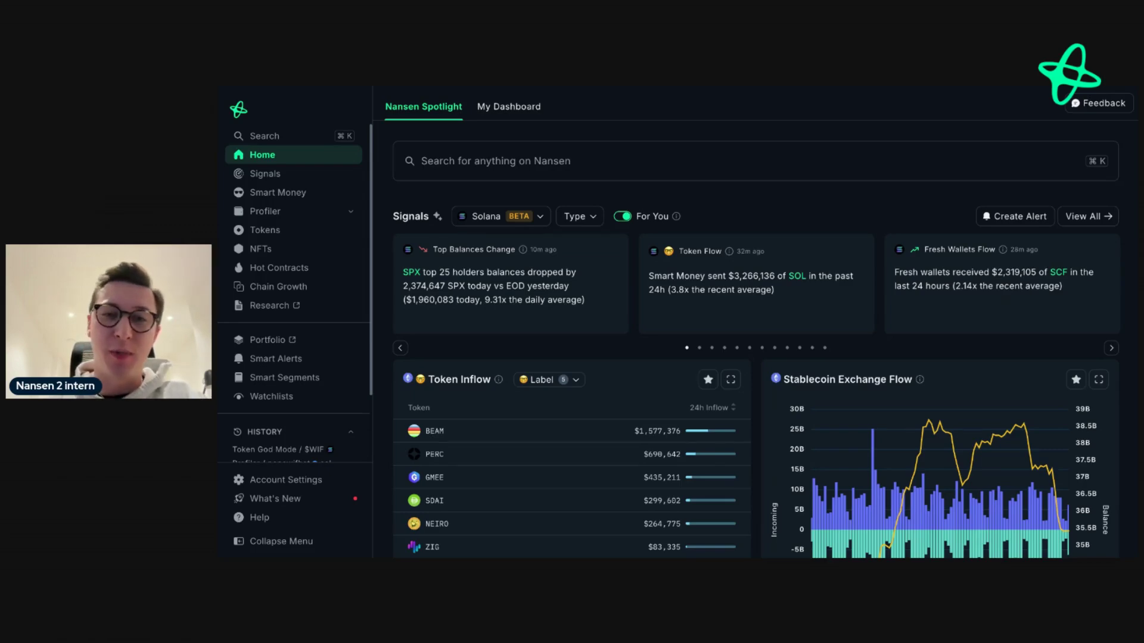
Search 'wif' and open the [WIF] dogwifhat Solana token in Token God Mode
left_click(619, 162)
type("wif")
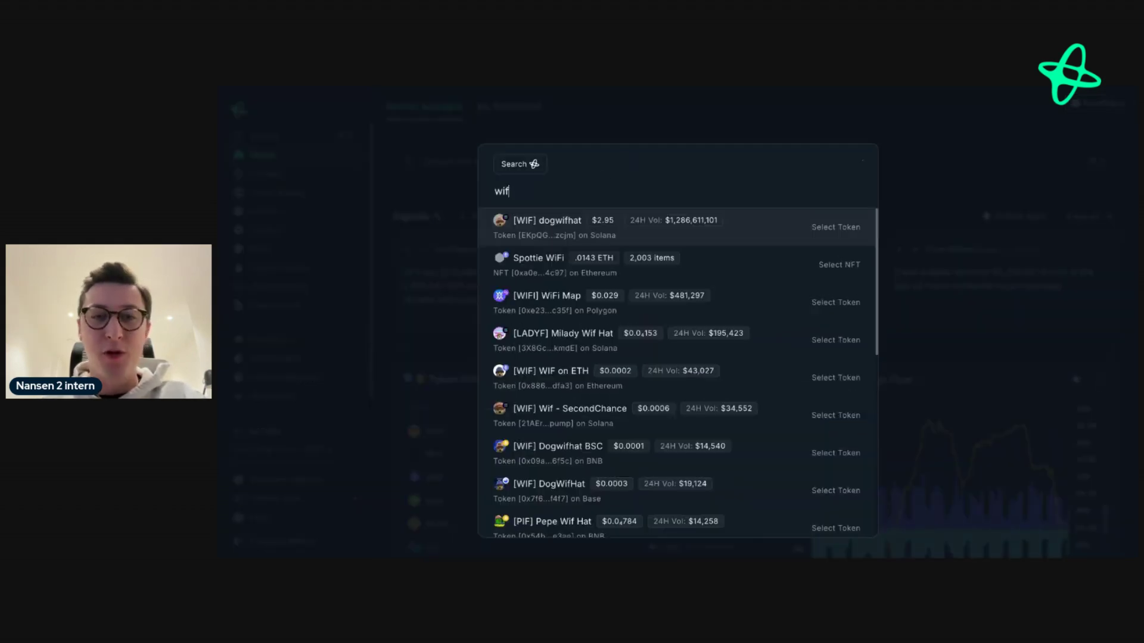
left_click(552, 223)
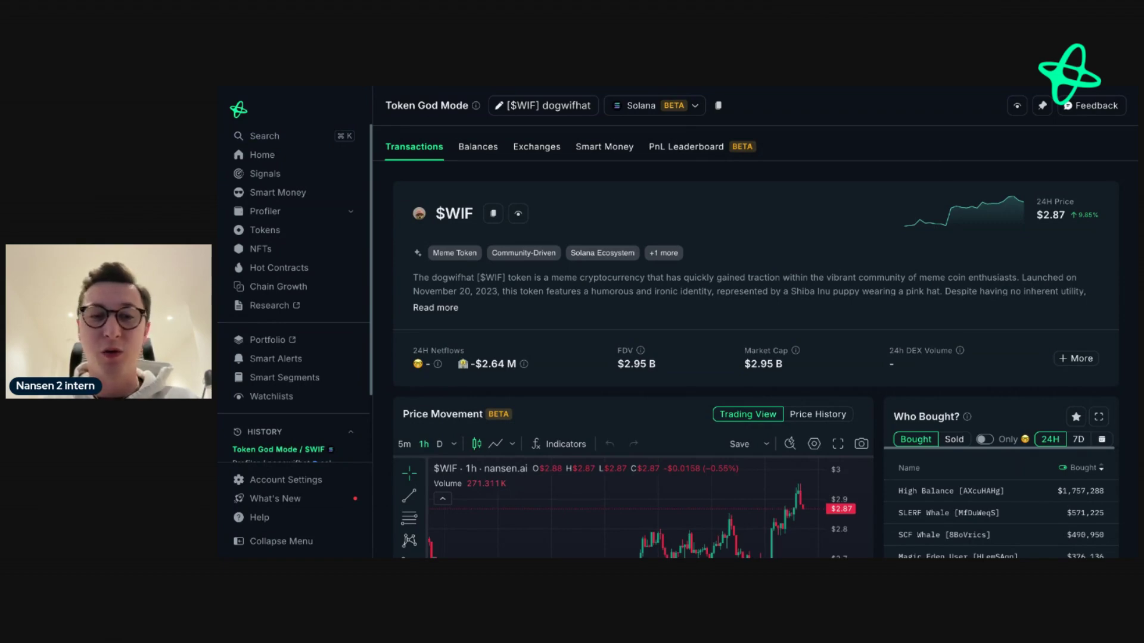
Switch the $WIF chart to Price History, then review DEX Trades and Top Transfers
scroll(573, 241, "down", 3)
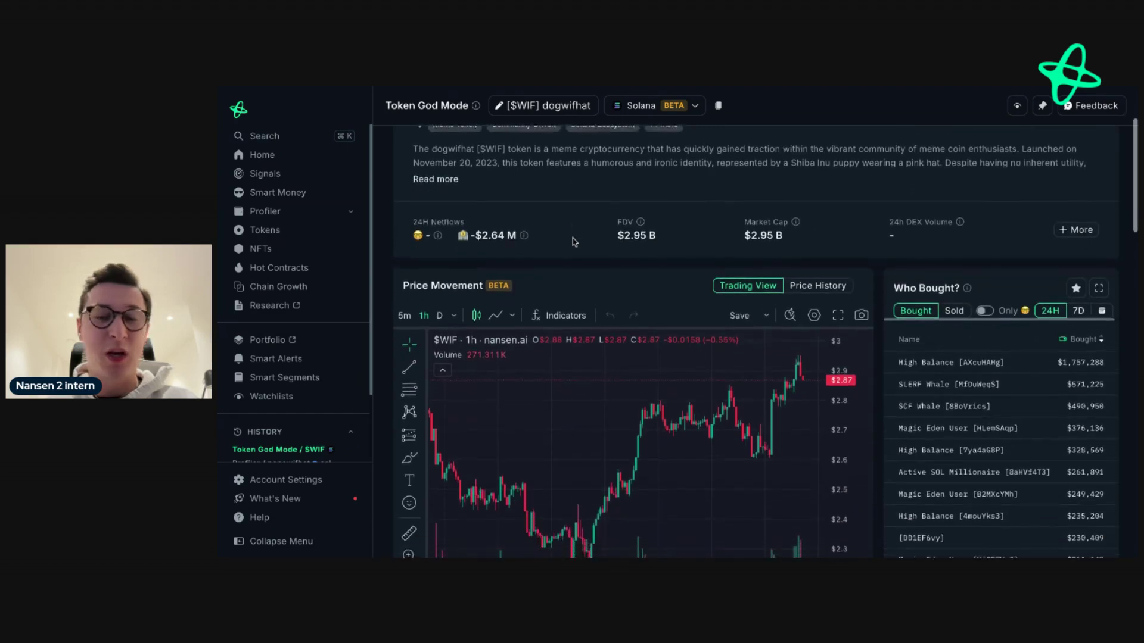
left_click(818, 242)
scroll(825, 242, "down", 1)
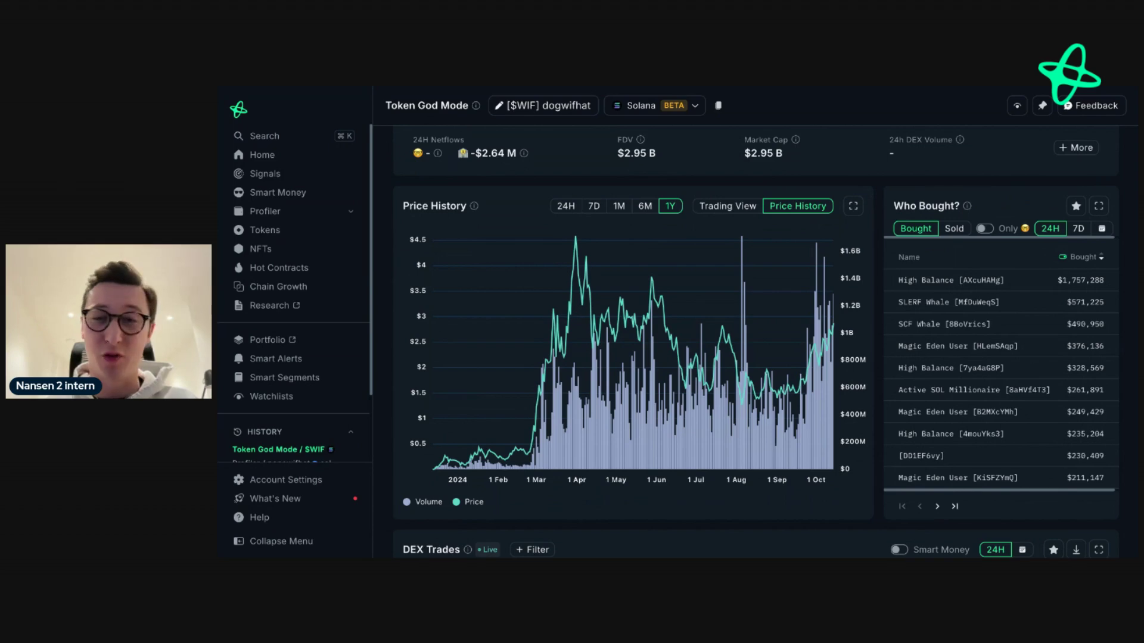
scroll(789, 262, "down", 5)
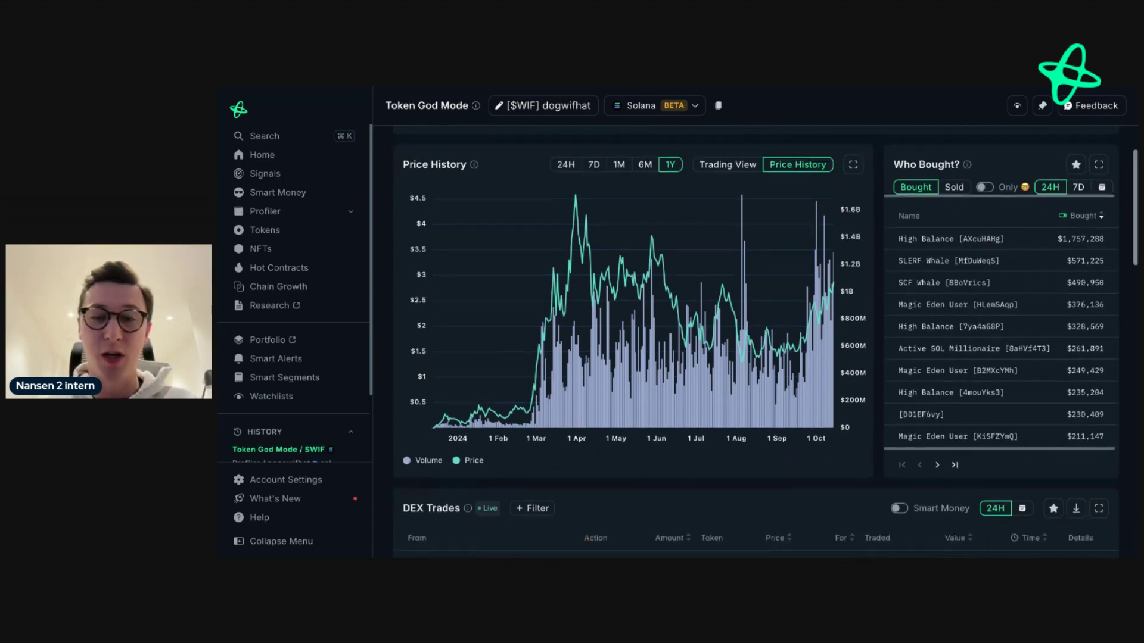
scroll(790, 262, "down", 2)
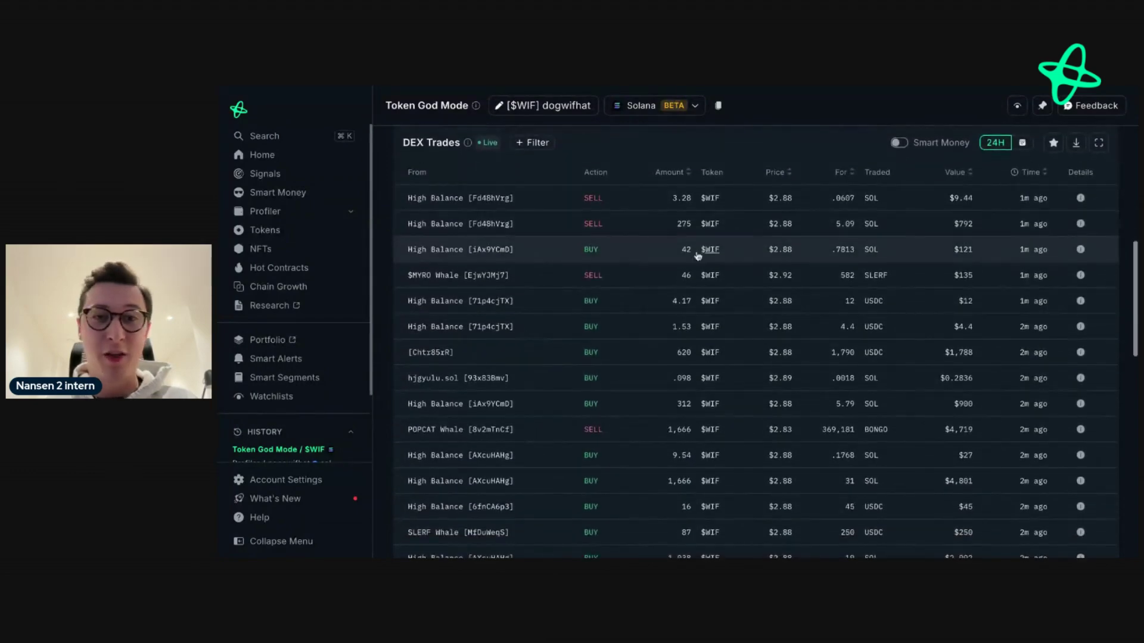
scroll(700, 241, "down", 10)
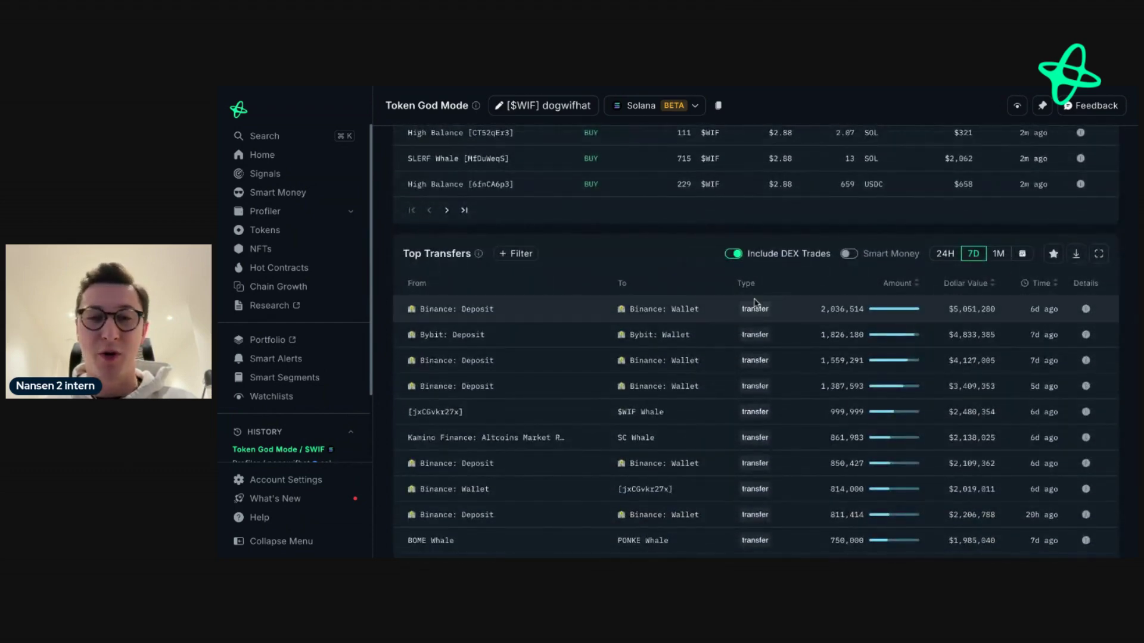
scroll(669, 260, "up", 10)
scroll(669, 260, "up", 10)
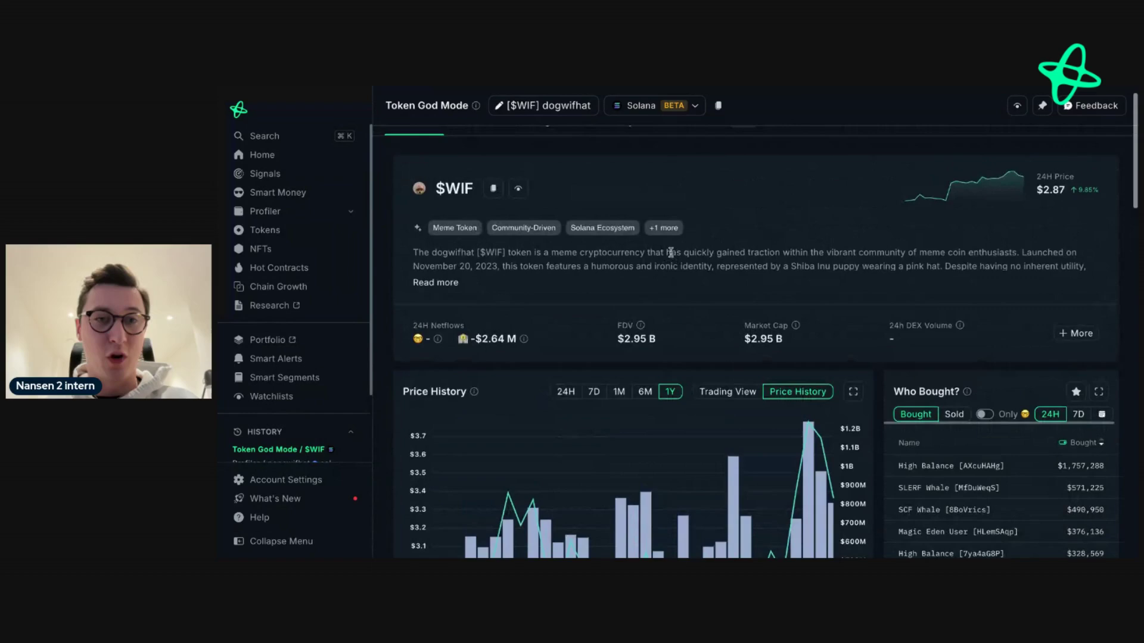
scroll(671, 253, "up", 1)
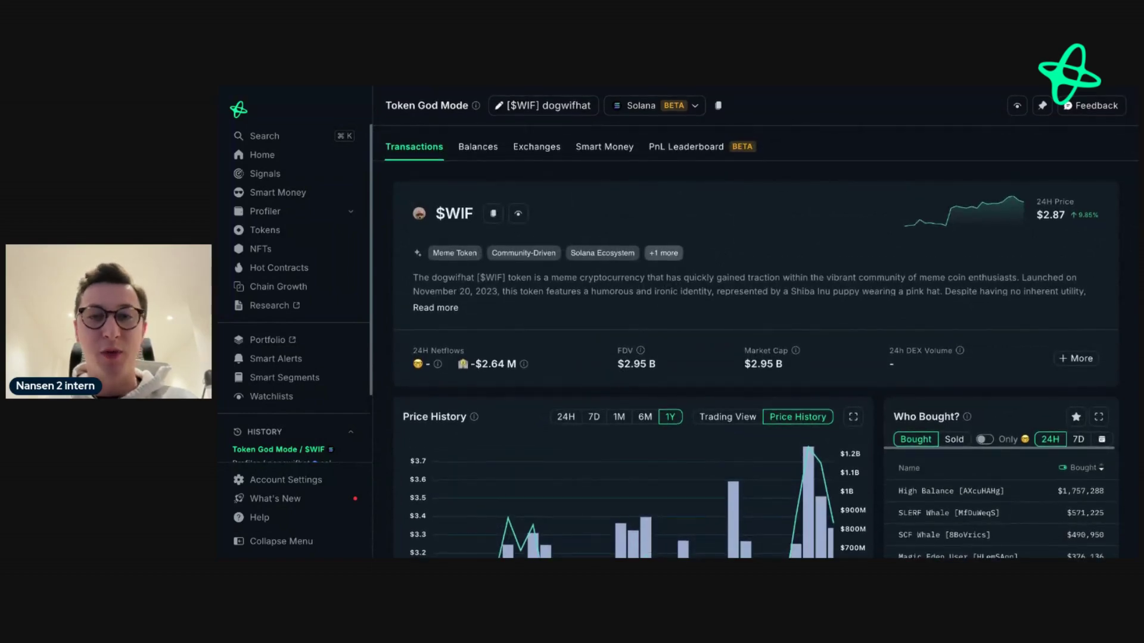
Show $WIF holder Balances, grouping by Entity and then returning to Address
left_click(484, 148)
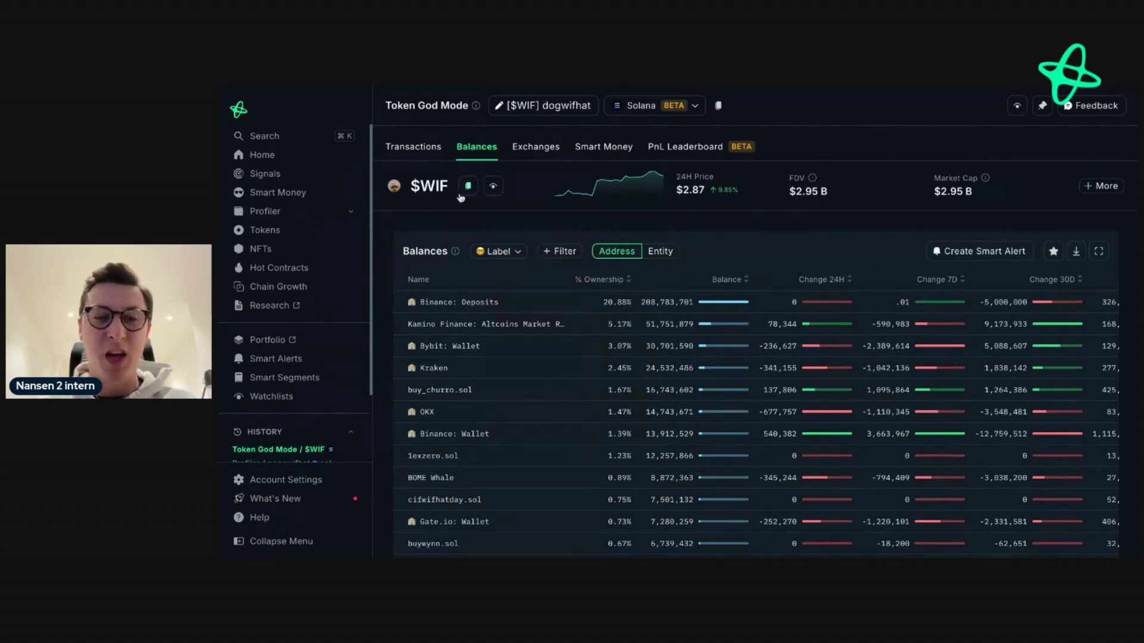
mouse_move(456, 254)
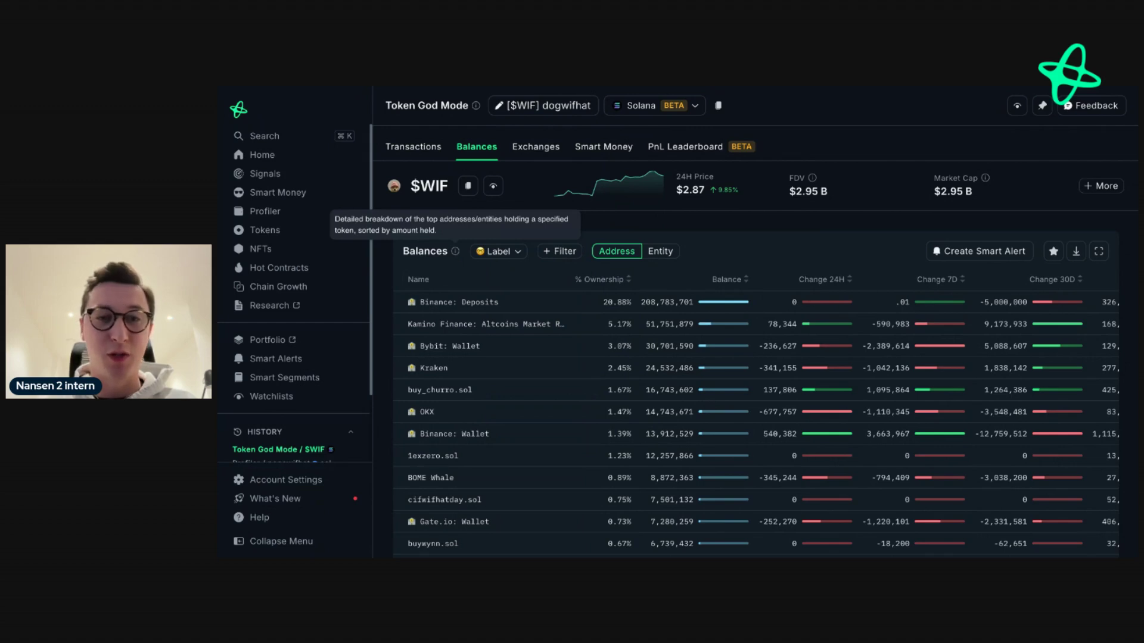
scroll(470, 239, "down", 1)
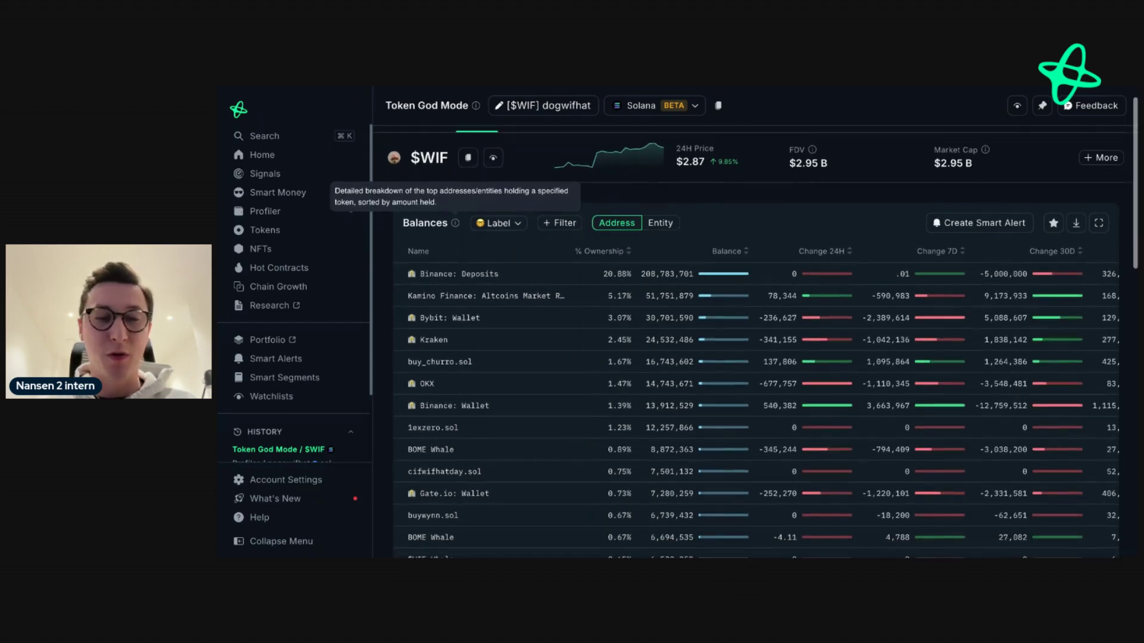
left_click(654, 223)
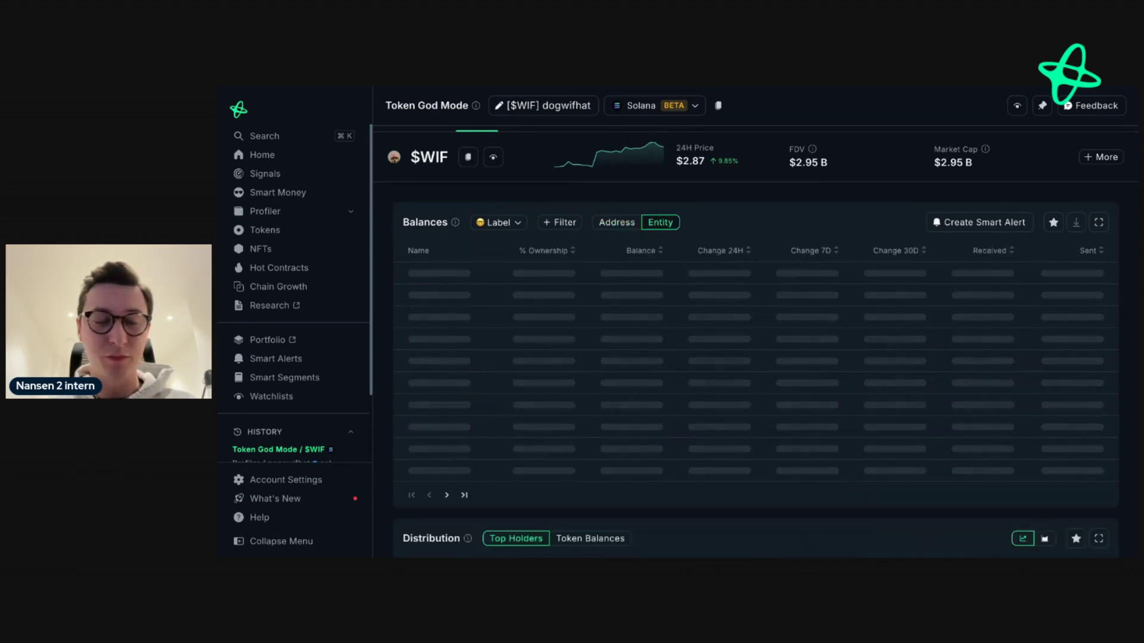
left_click(616, 222)
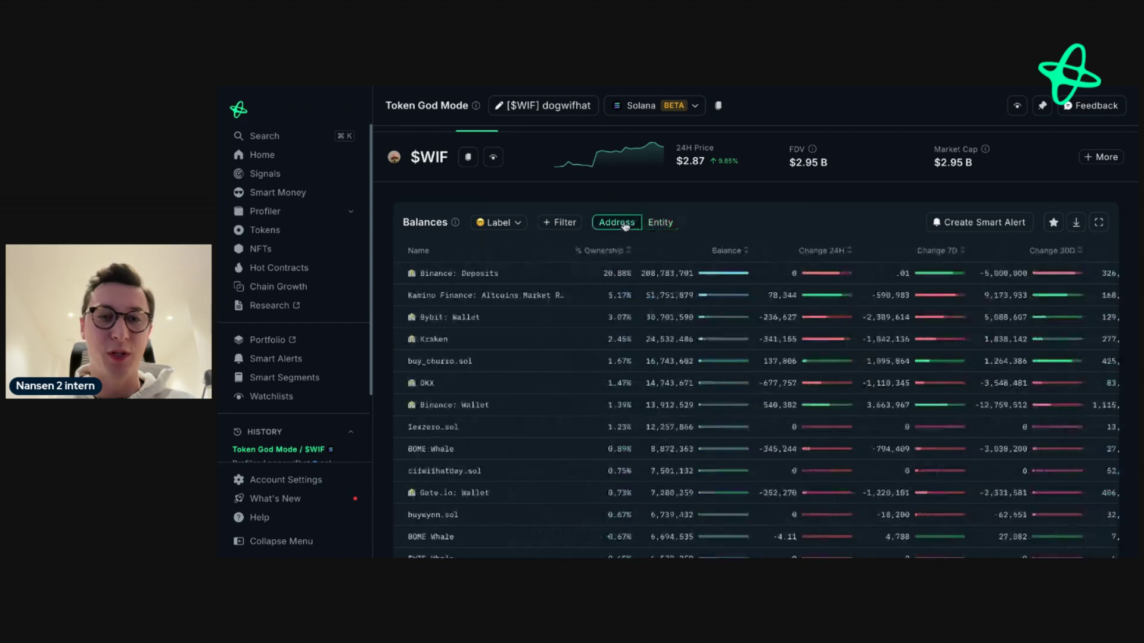
Review the holder table's filter options without adding a filter
left_click(557, 224)
left_click(707, 215)
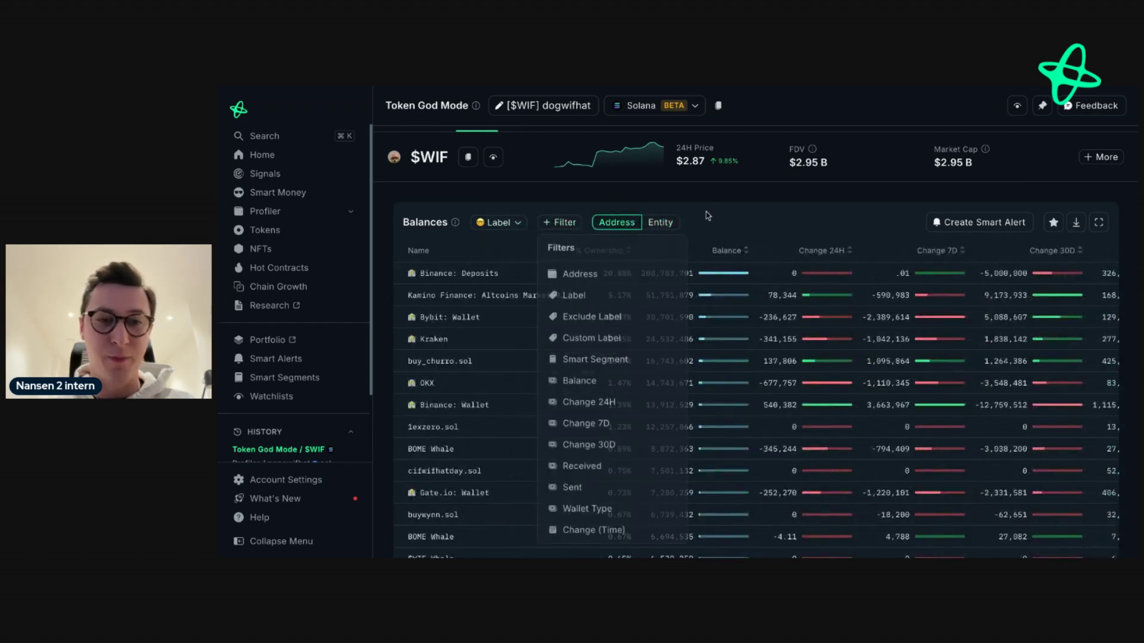
scroll(707, 216, "down", 1)
scroll(707, 216, "down", 3)
mouse_move(441, 322)
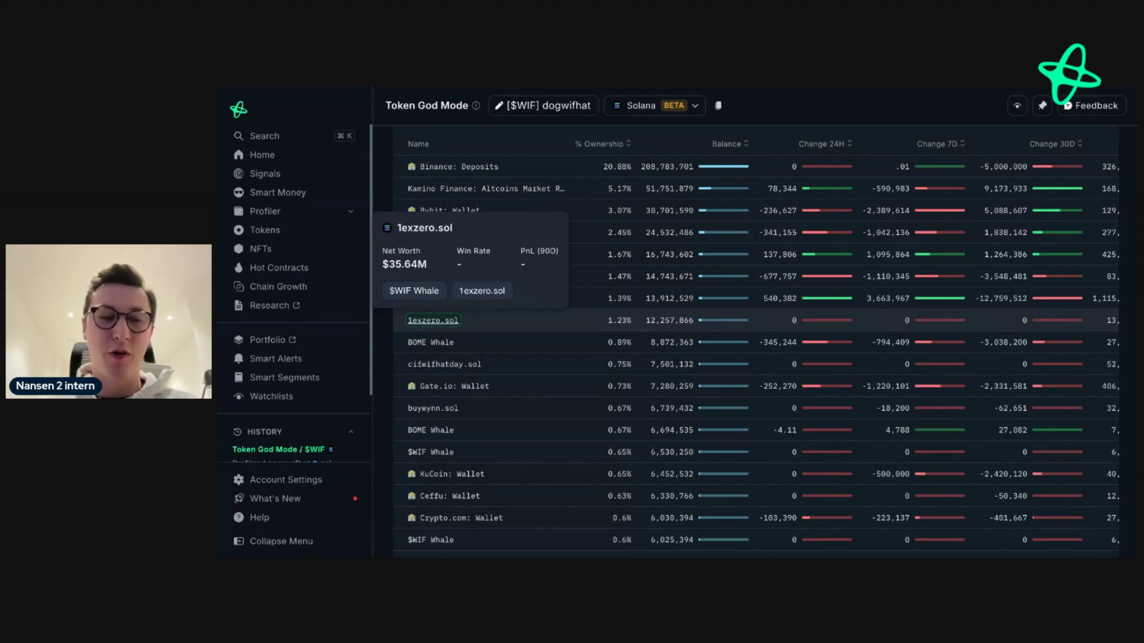
mouse_move(439, 344)
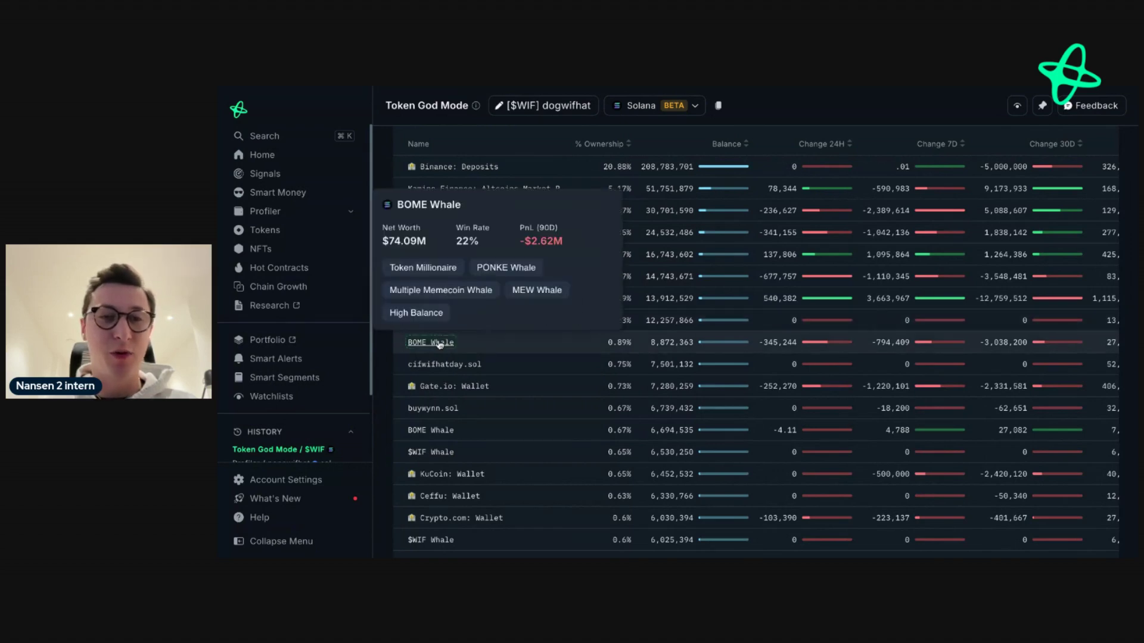
mouse_move(439, 368)
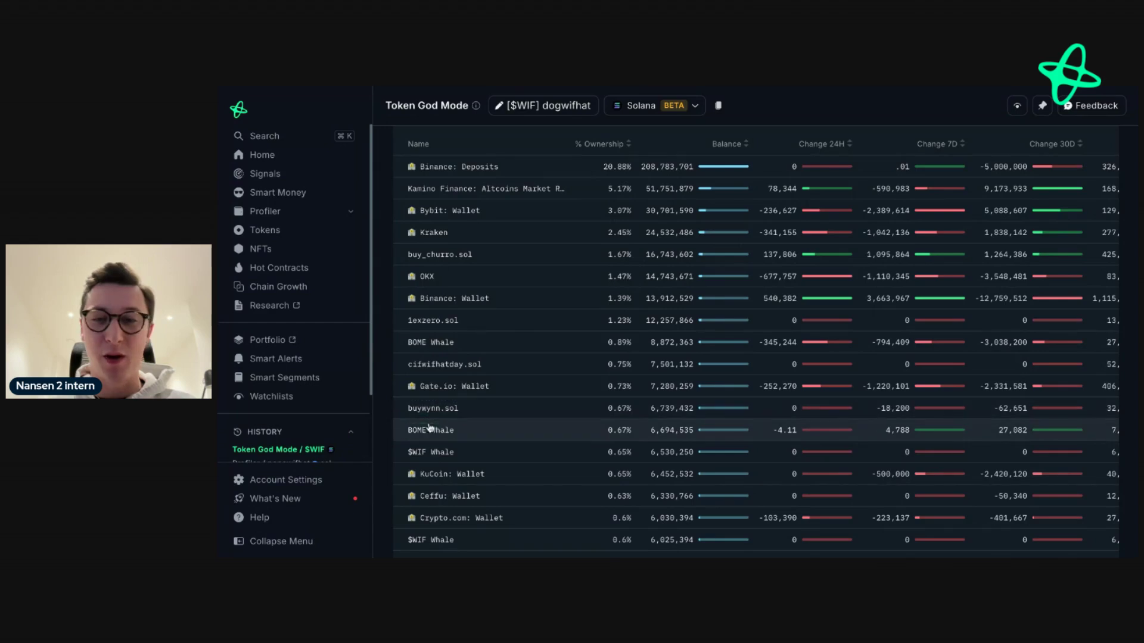
scroll(428, 432, "down", 1)
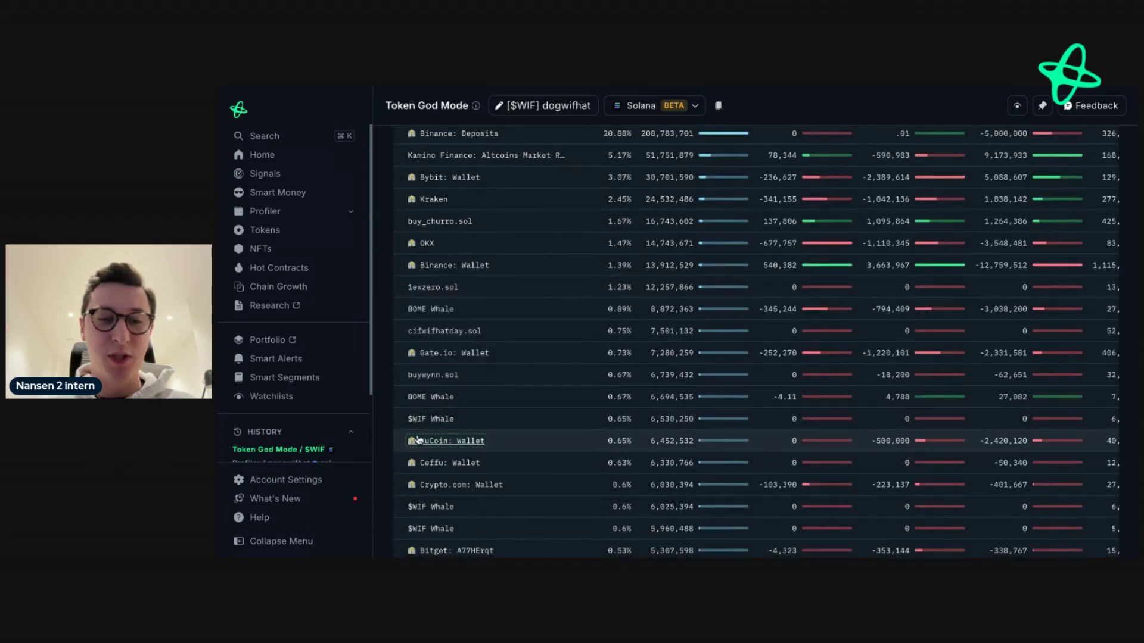
mouse_move(419, 448)
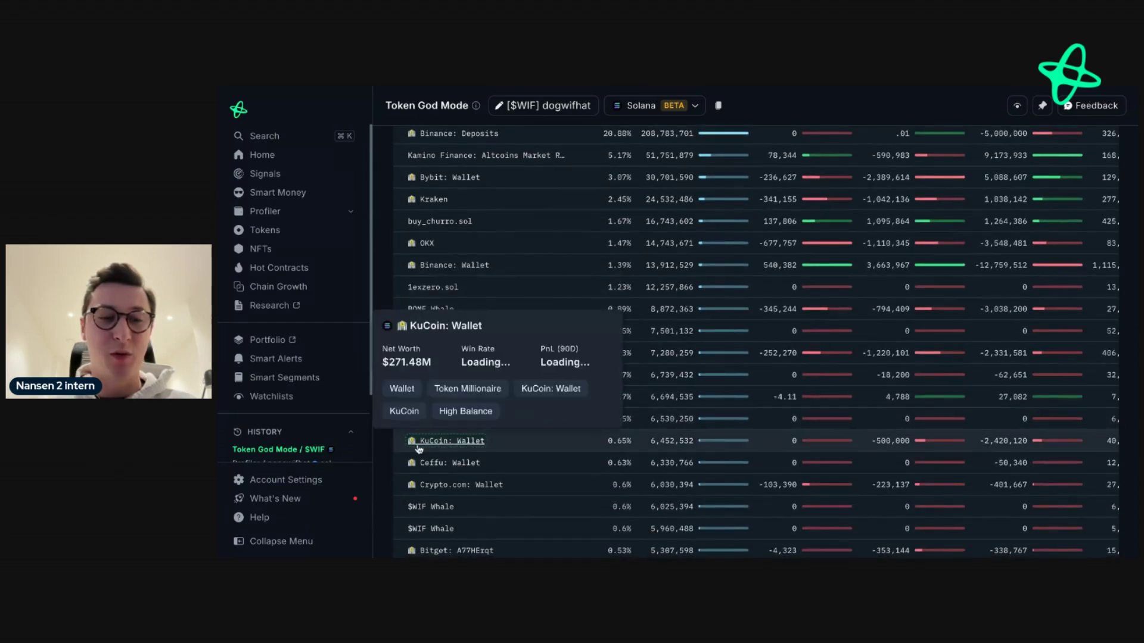
scroll(419, 448, "up", 3)
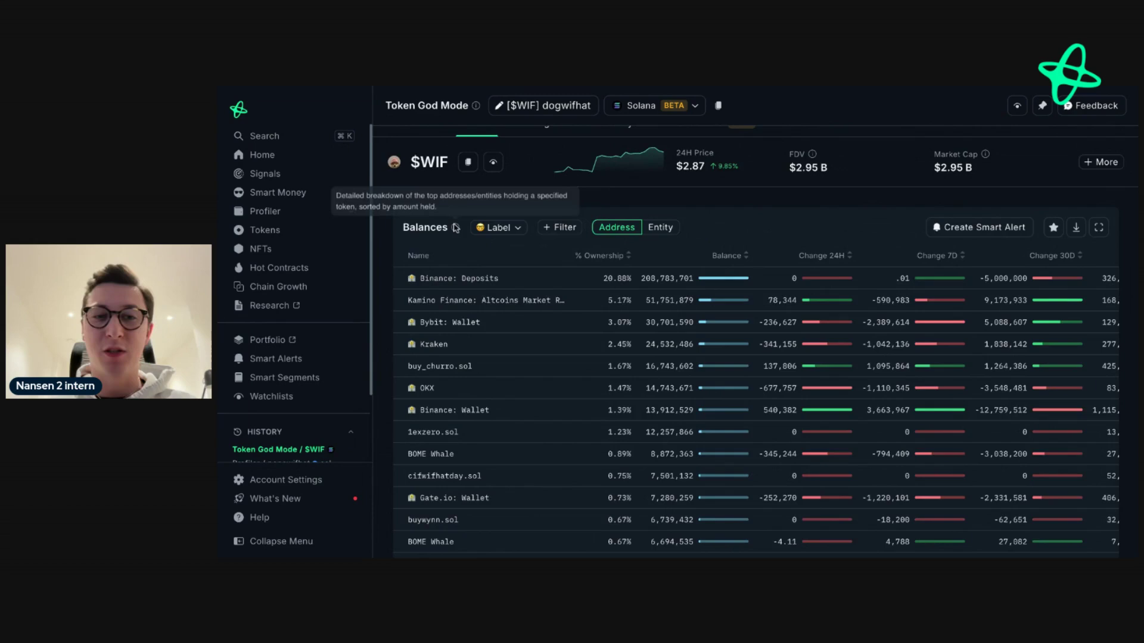
scroll(455, 232, "up", 1)
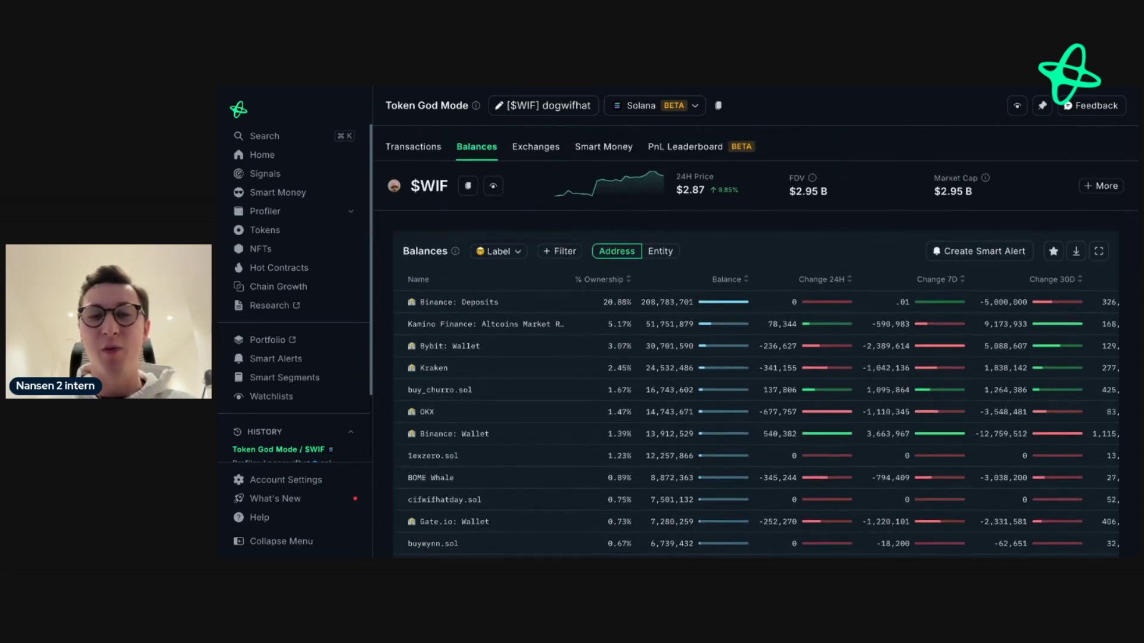
Show the $WIF Exchanges tab with Top Exchanges and supply-on-exchange totals
left_click(536, 147)
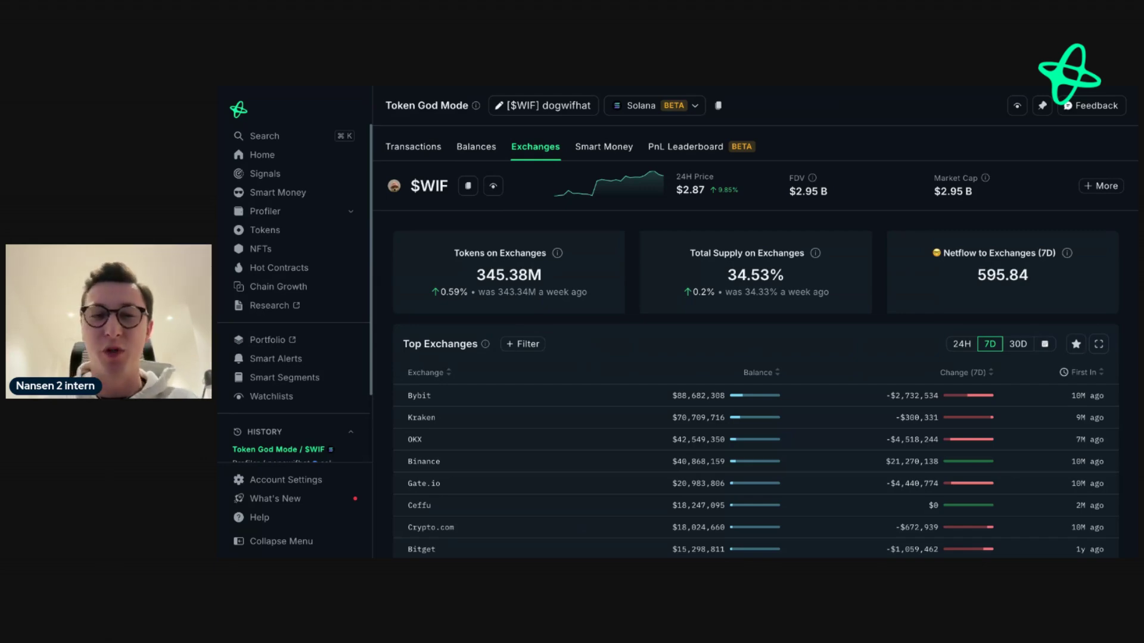
Review the $WIF Smart Money Tokens Held chart, Token Holdings and Token Transfers
left_click(598, 151)
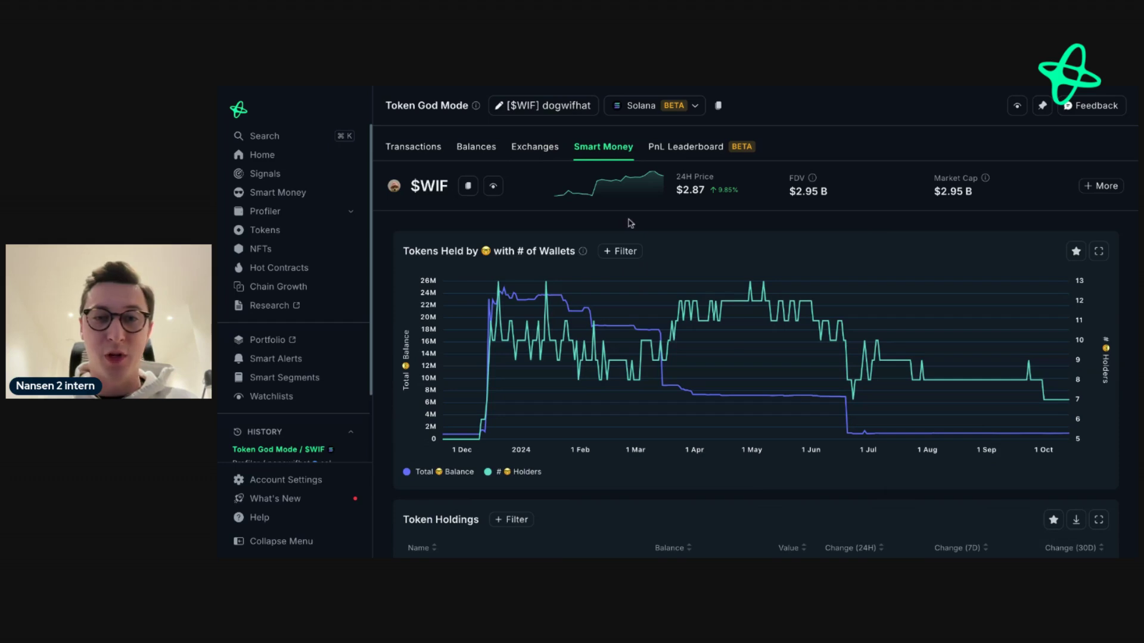
scroll(632, 223, "down", 1)
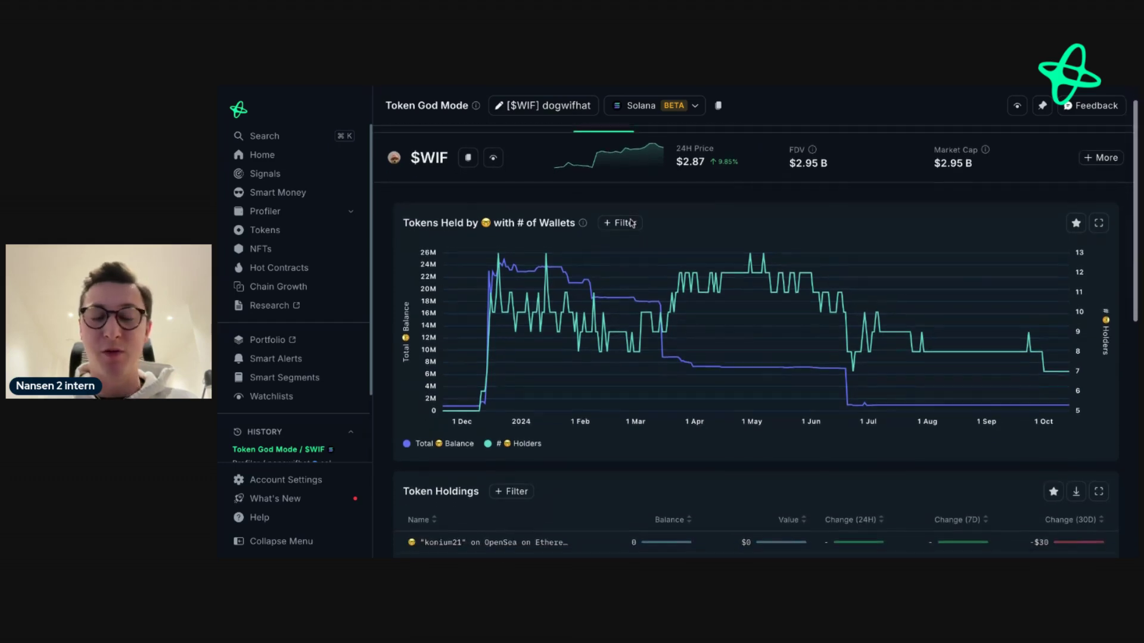
scroll(632, 224, "down", 1)
mouse_move(679, 263)
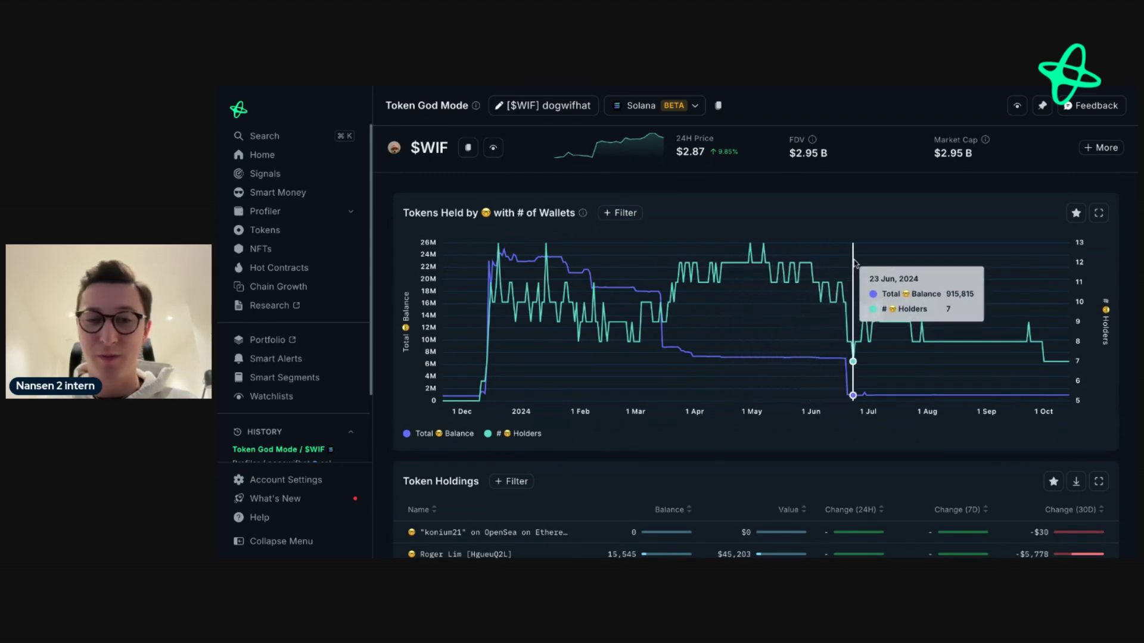
scroll(853, 262, "down", 5)
scroll(853, 262, "down", 1)
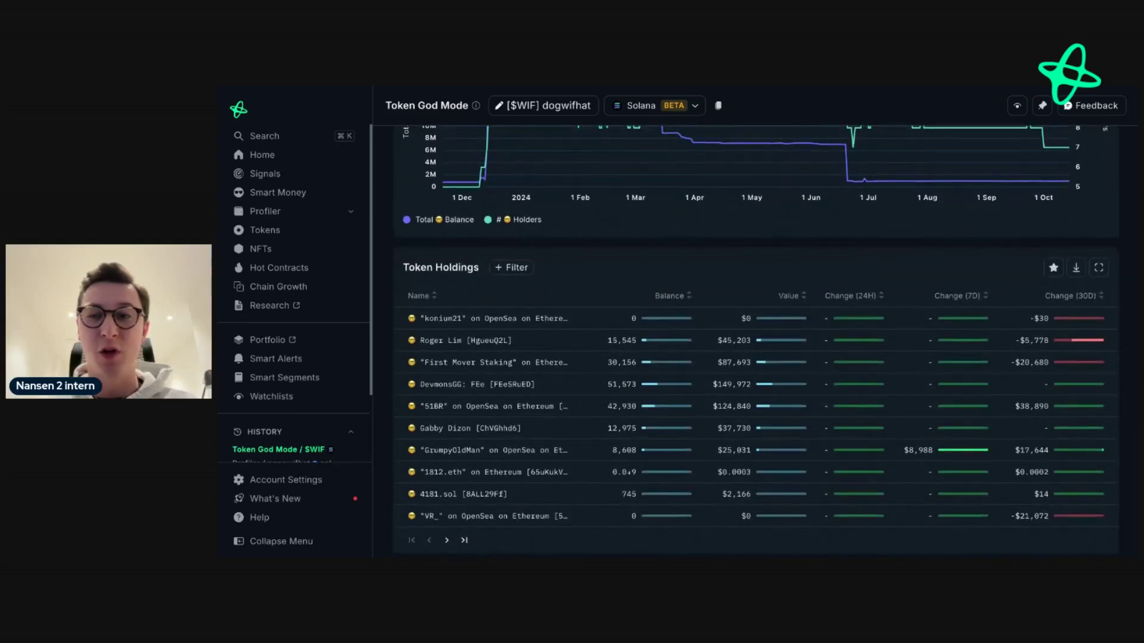
scroll(853, 263, "down", 5)
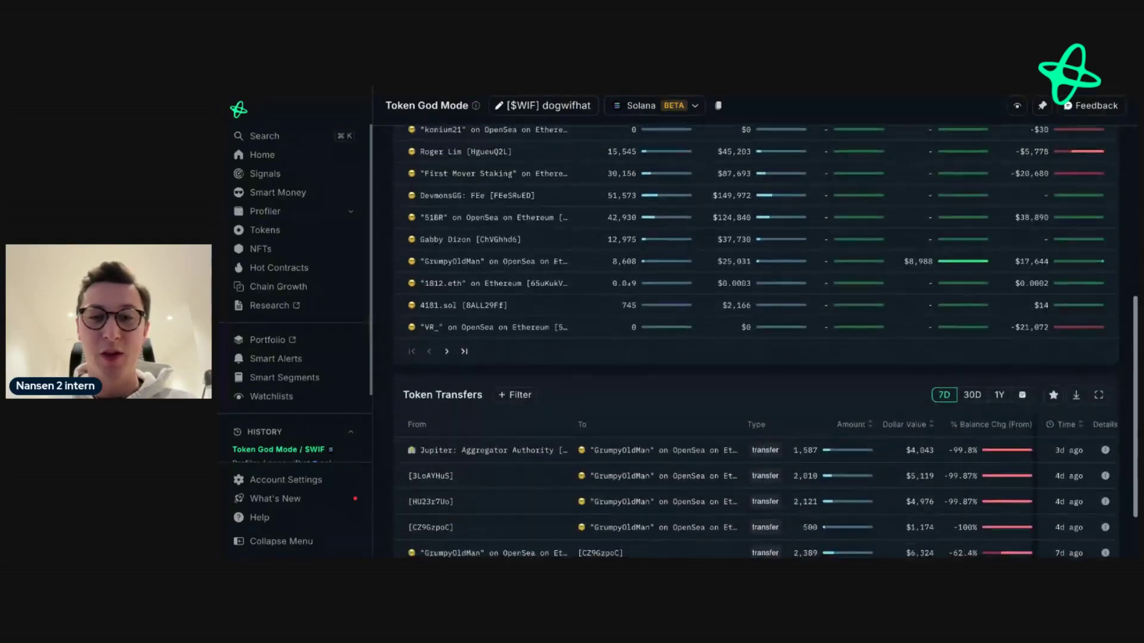
scroll(765, 341, "down", 1)
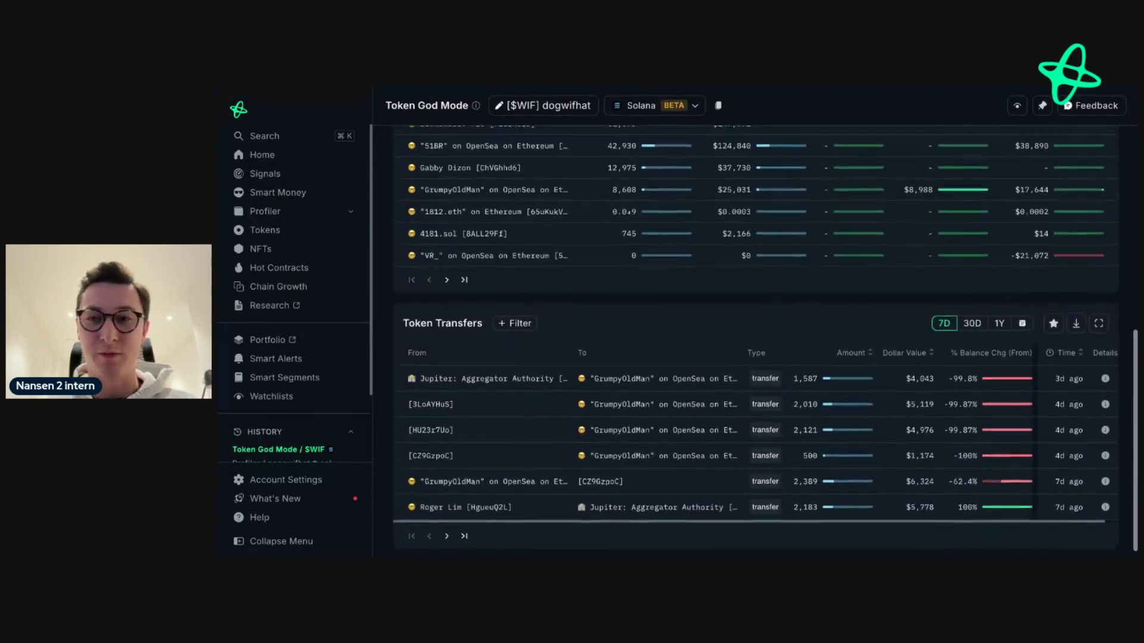
scroll(780, 249, "up", 10)
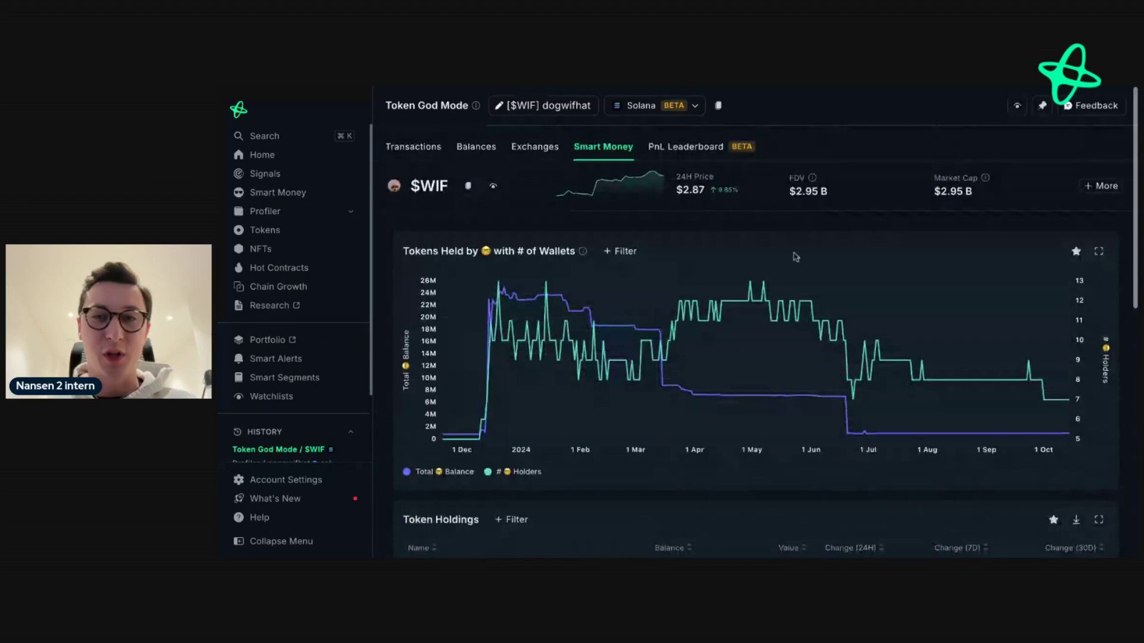
Sort the $WIF PnL Leaderboard by Unrealized PnL, highest first
left_click(695, 153)
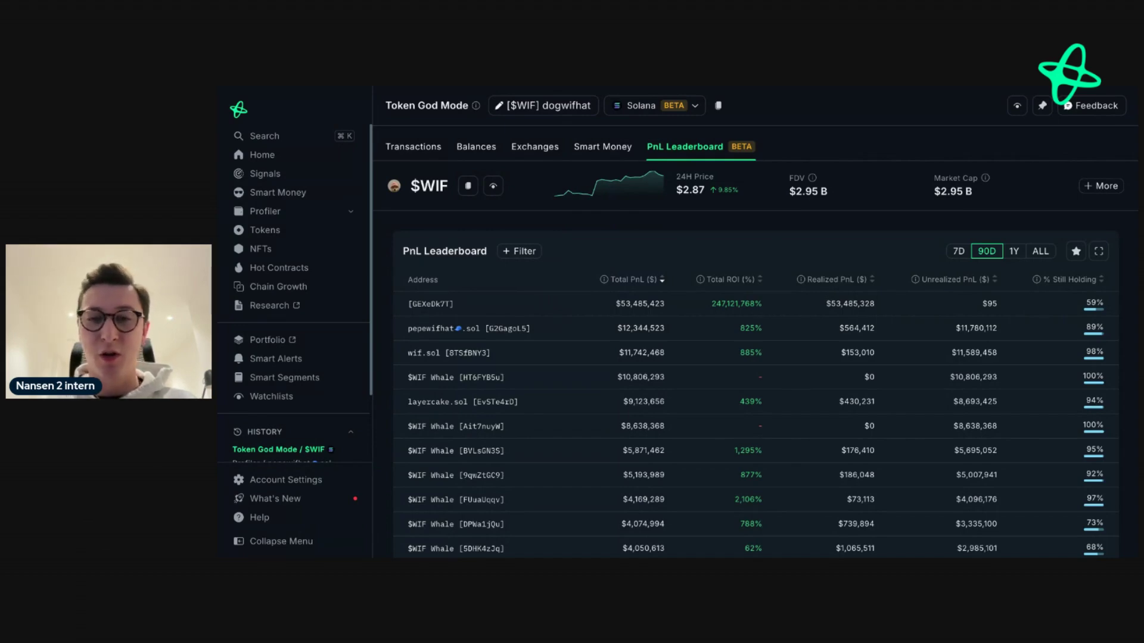
scroll(683, 244, "down", 1)
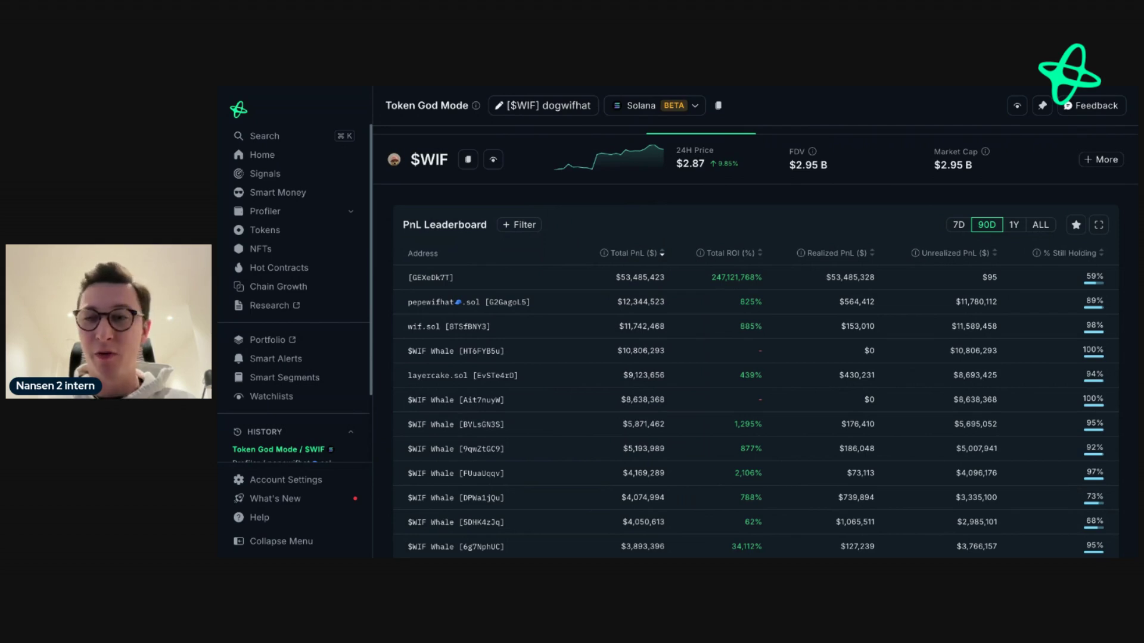
left_click(994, 255)
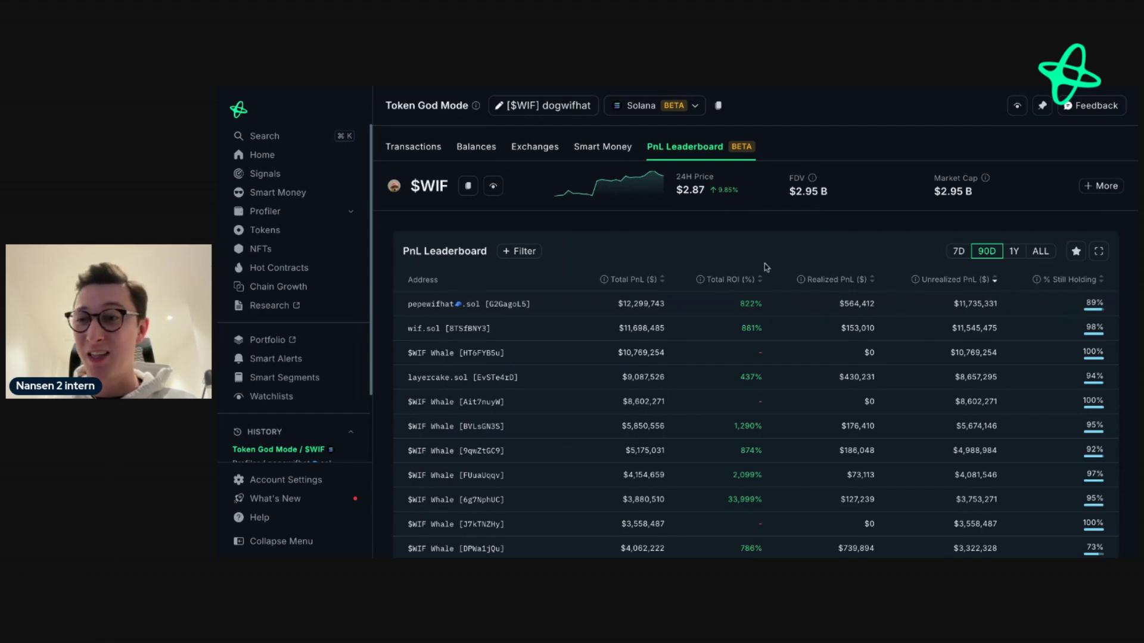
Open the top leaderboard wallet in Profiler and review its $30,896,801 balance Overview
mouse_move(487, 308)
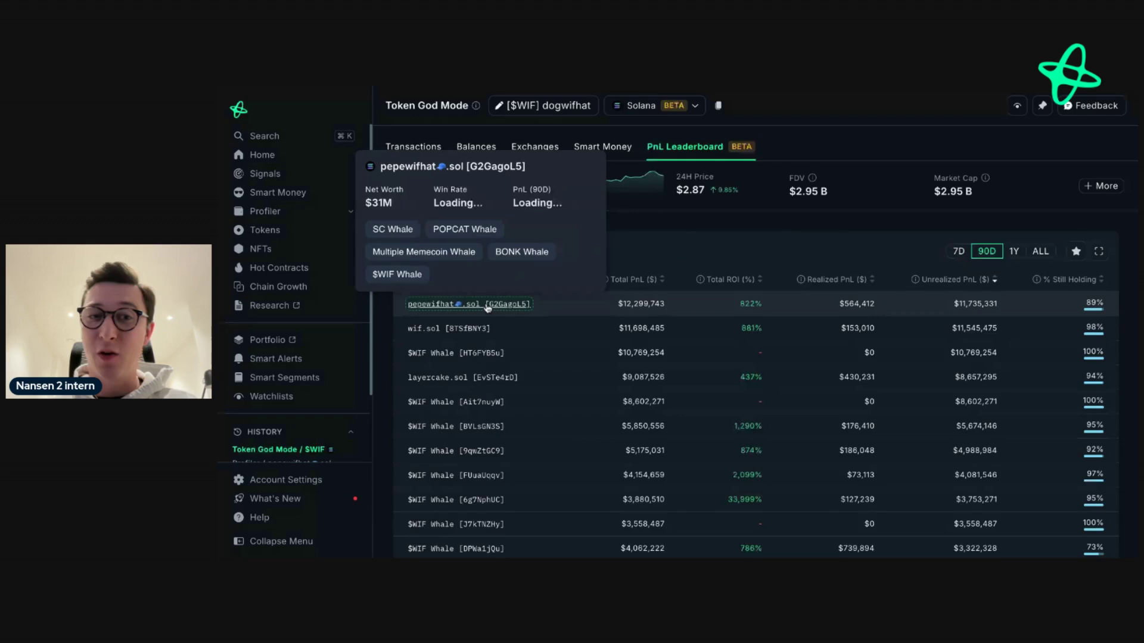
left_click(487, 306)
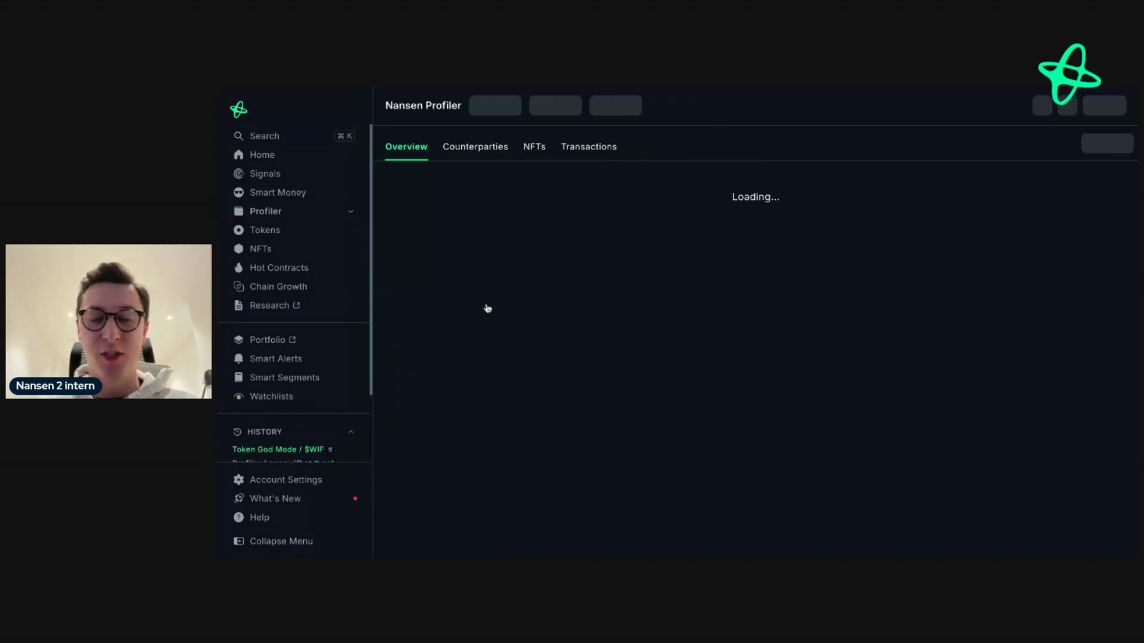
scroll(487, 308, "down", 1)
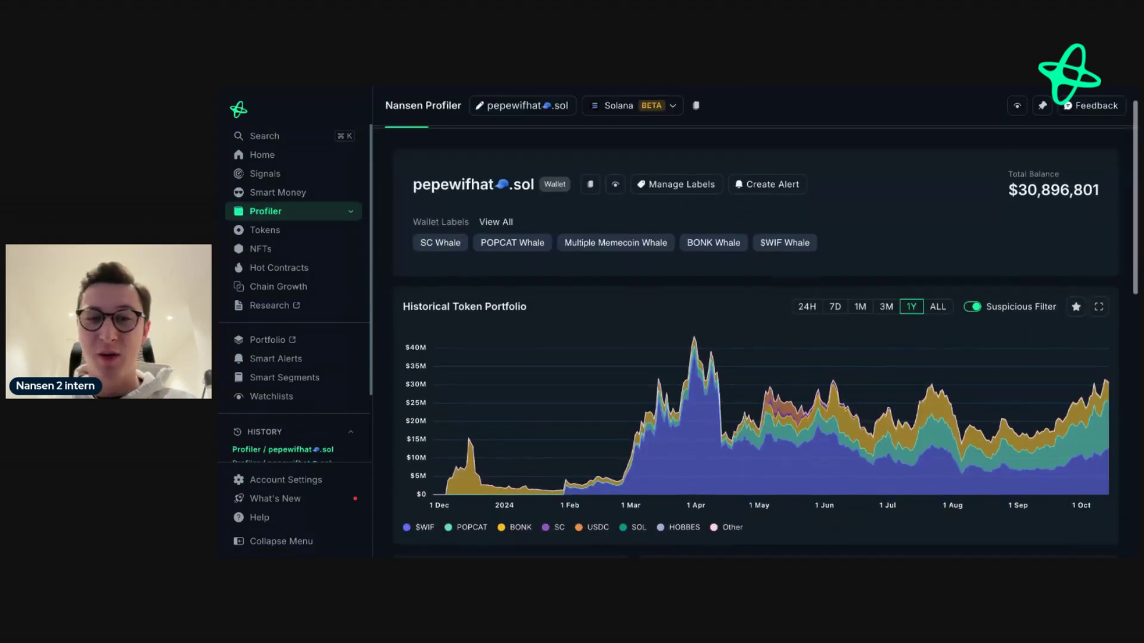
scroll(765, 343, "down", 3)
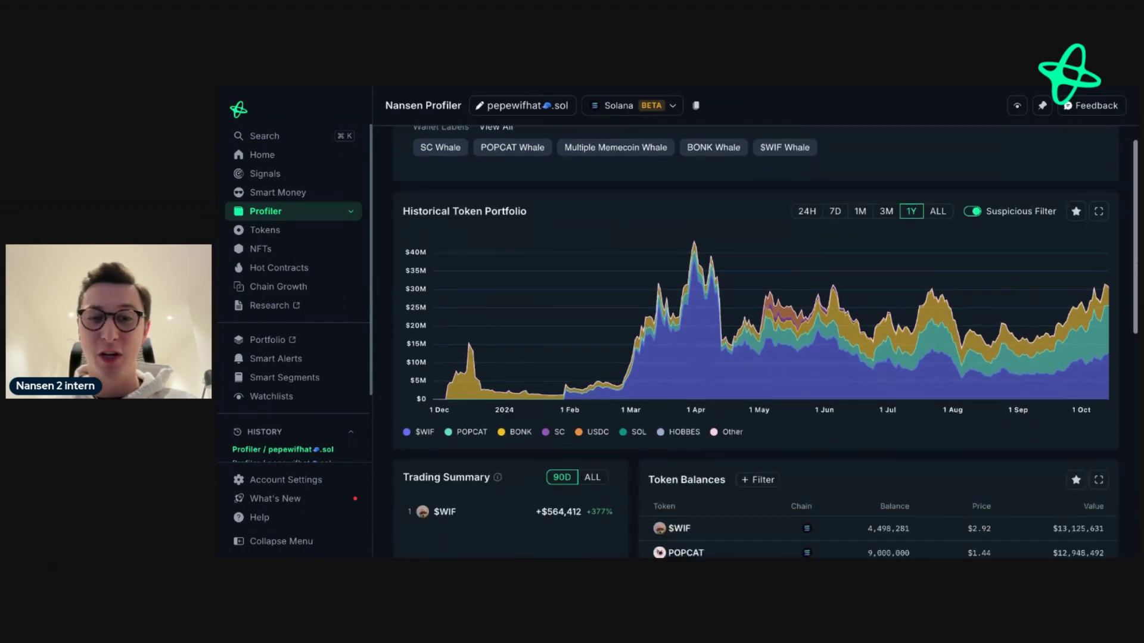
scroll(462, 387, "down", 4)
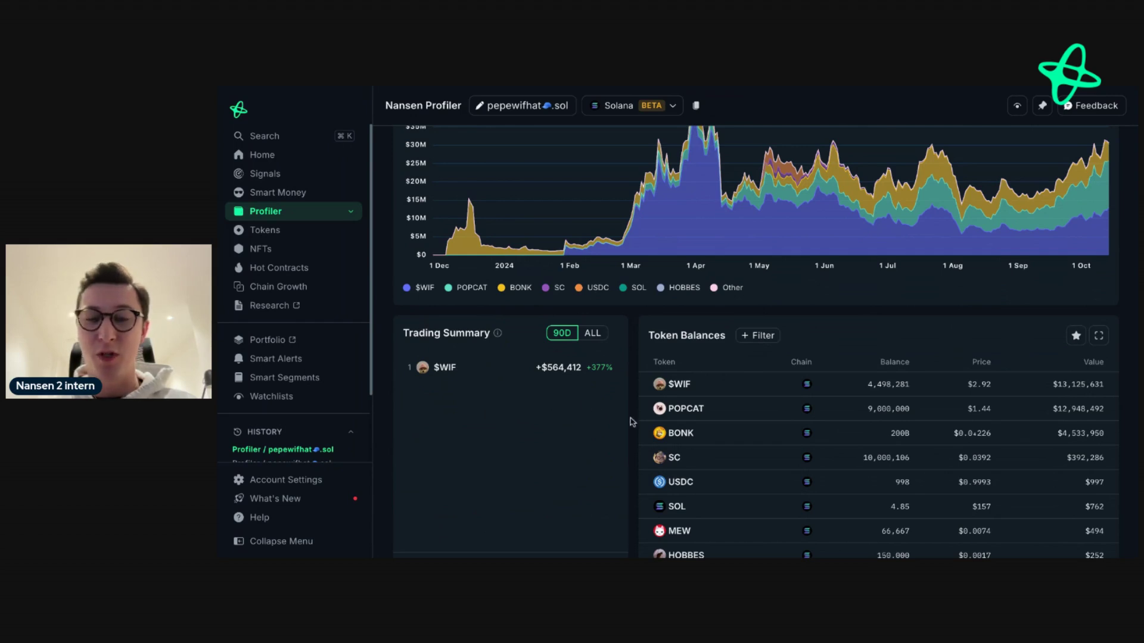
scroll(639, 432, "up", 1)
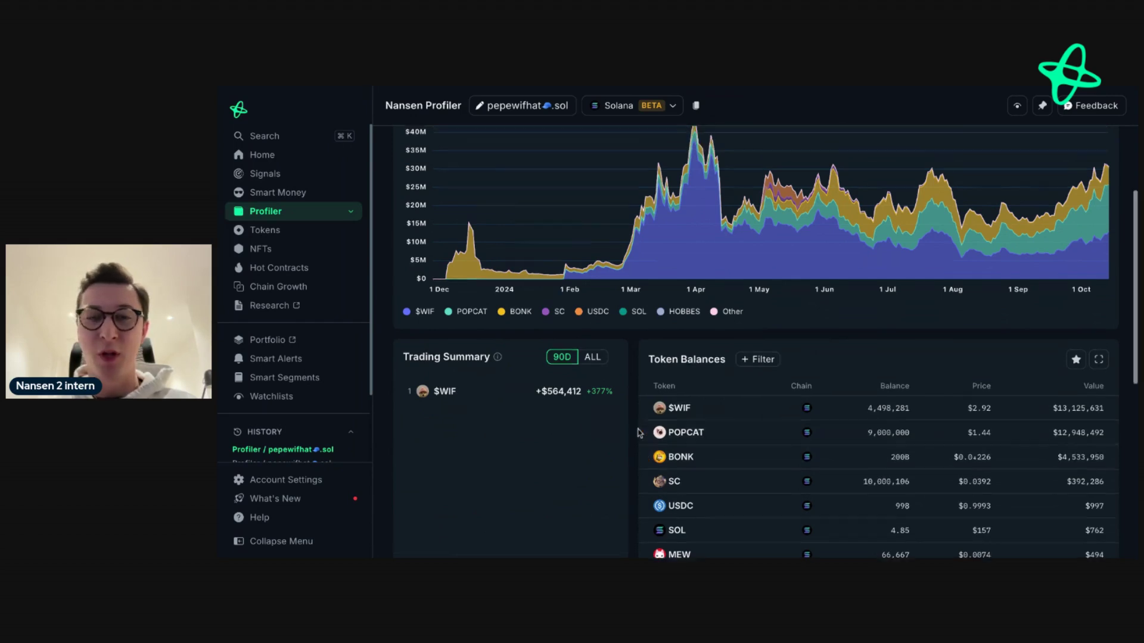
scroll(639, 432, "up", 5)
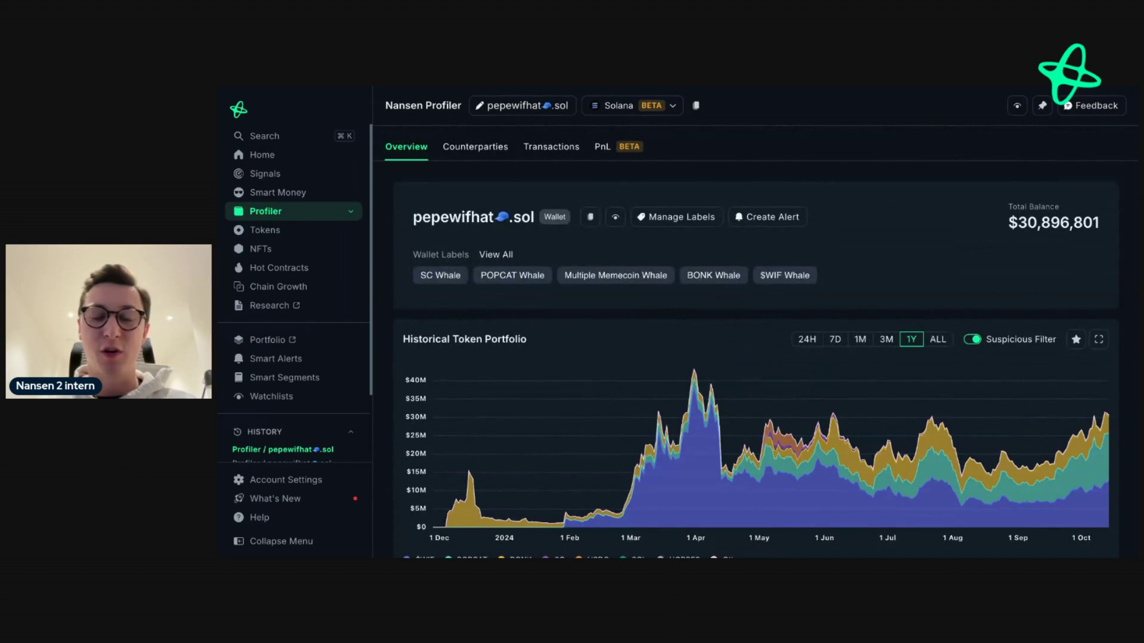